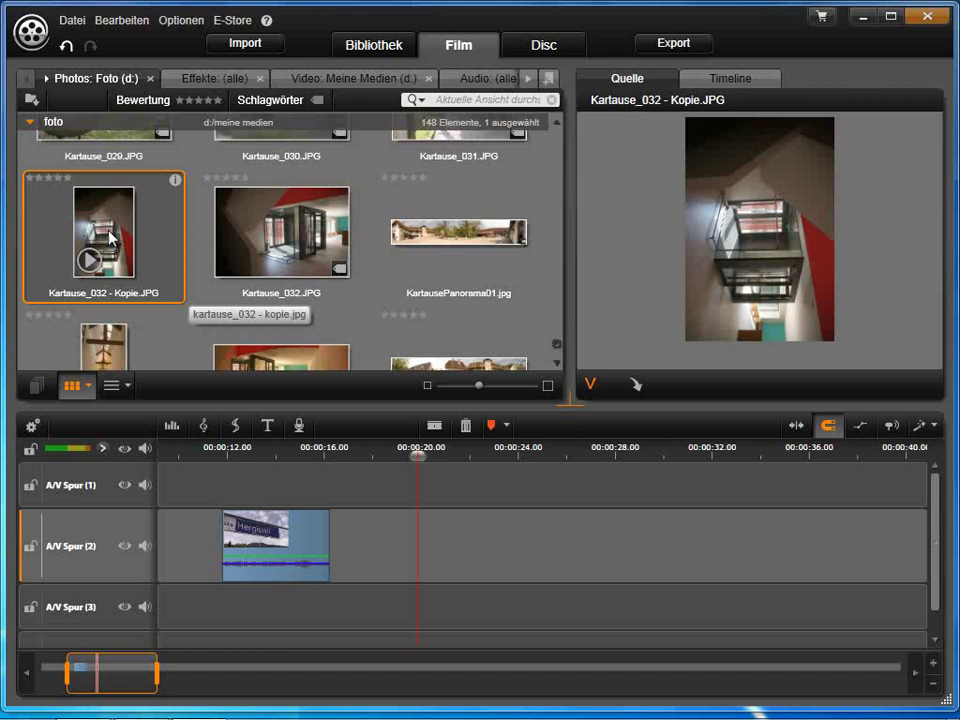
Rotate the photo Kartause_032 - Kopie.JPG 90° counterclockwise in the media editor and place it on A/V Spur (2) at about 20 seconds
double_click(107, 227)
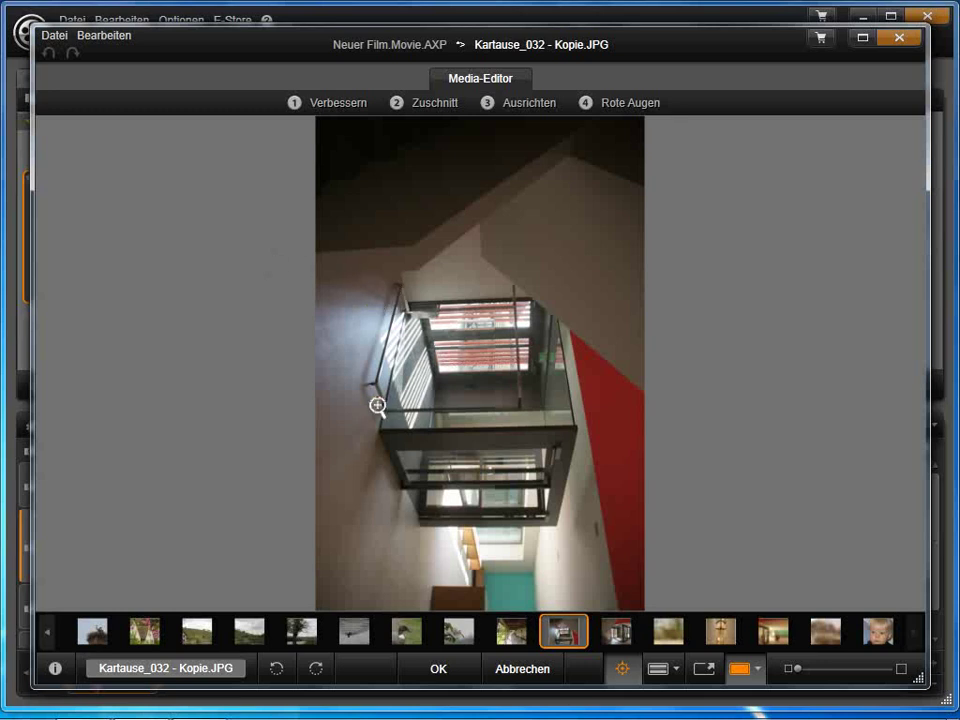
click(277, 672)
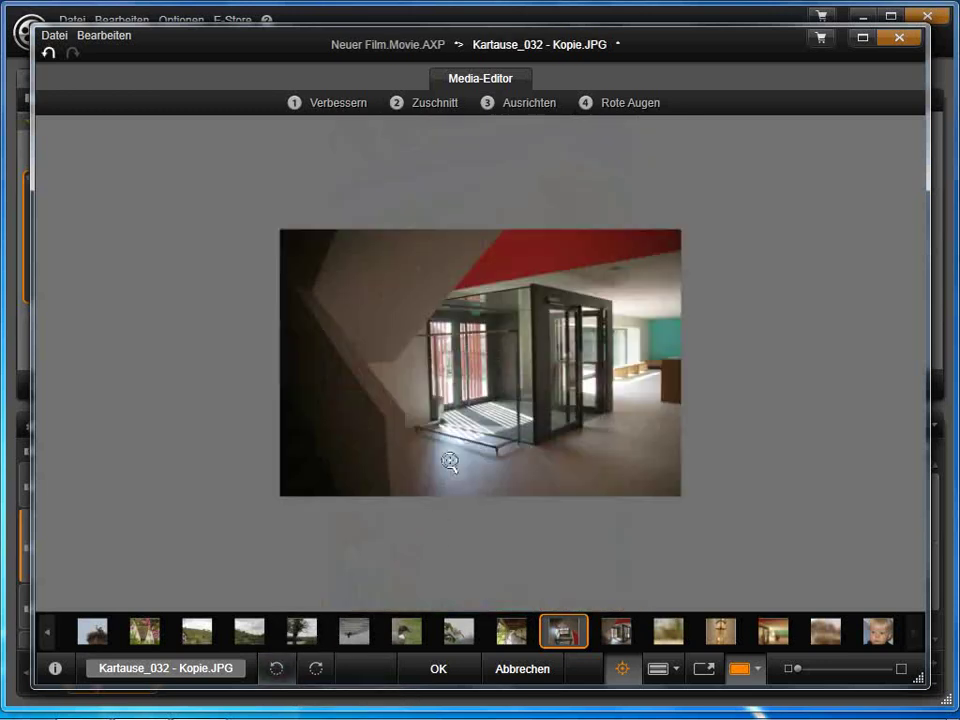
click(440, 669)
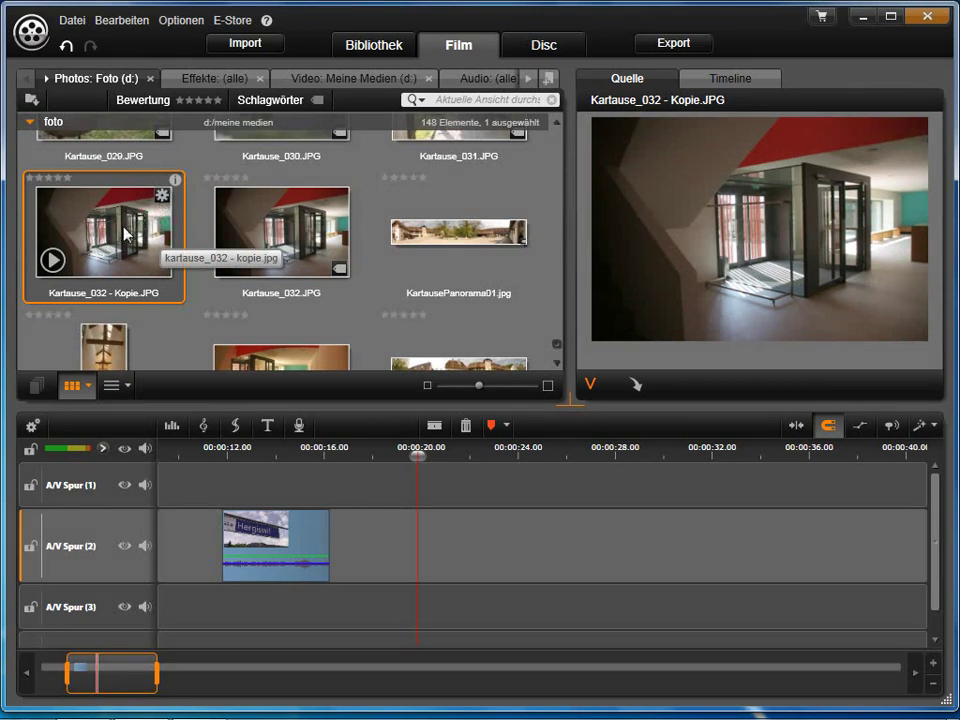
drag(124, 234, 428, 540)
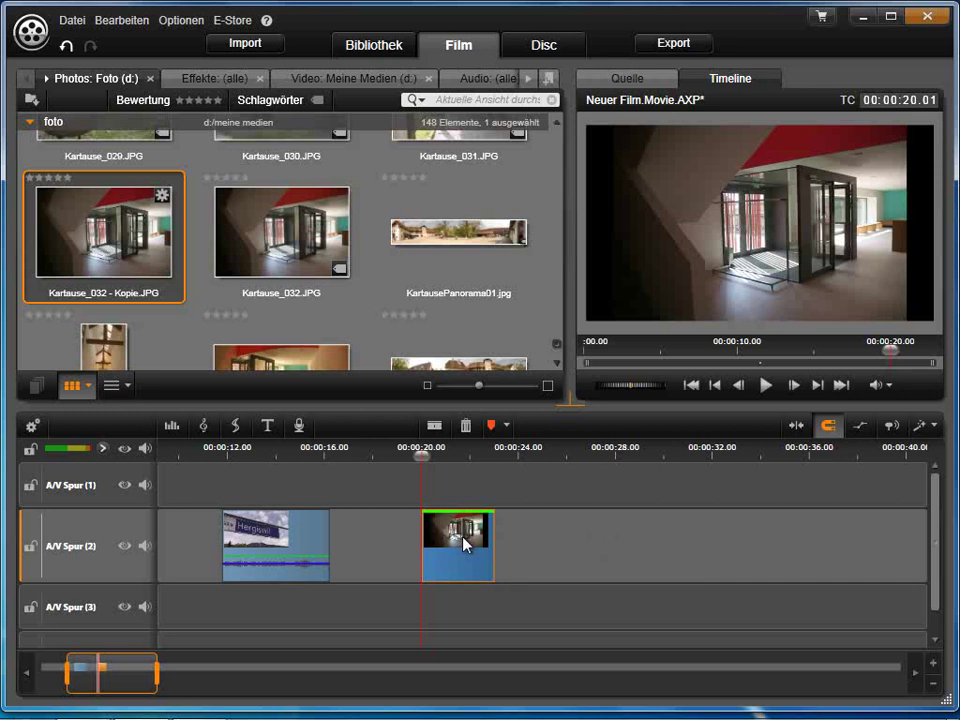
Delete the rotated photo clip from the timeline and revert Kartause_032 - Kopie.JPG in the library to its original
click(465, 427)
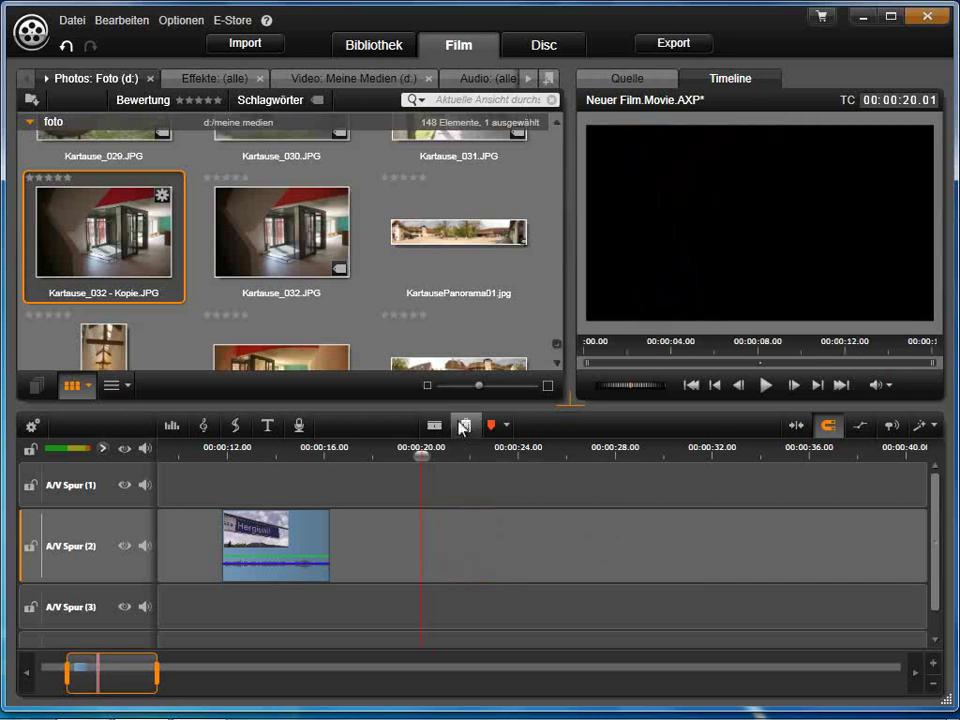
right_click(130, 238)
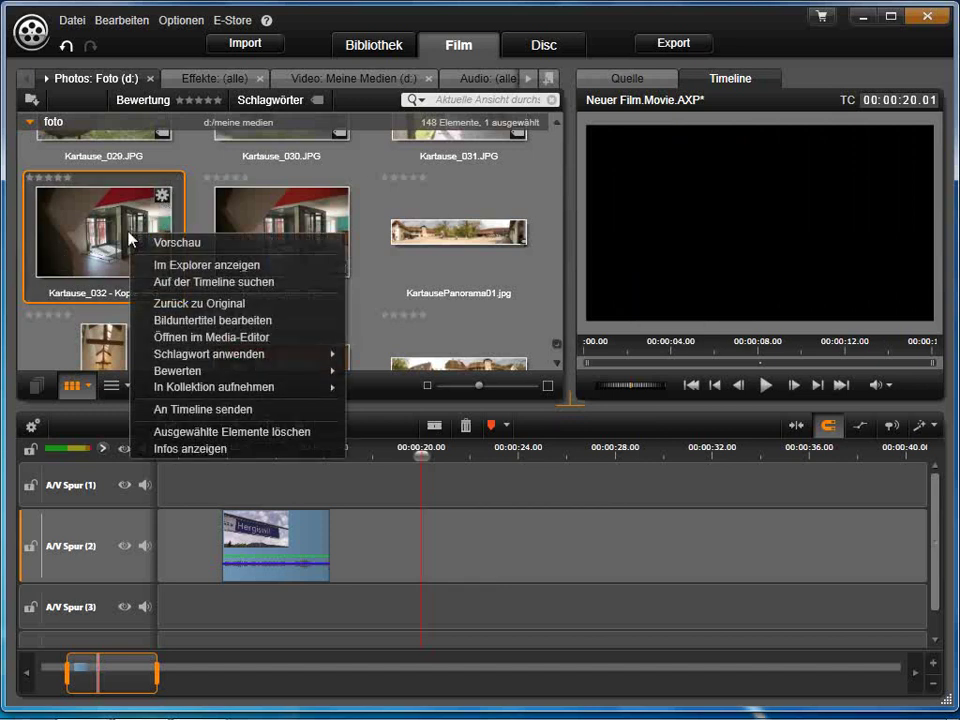
click(183, 304)
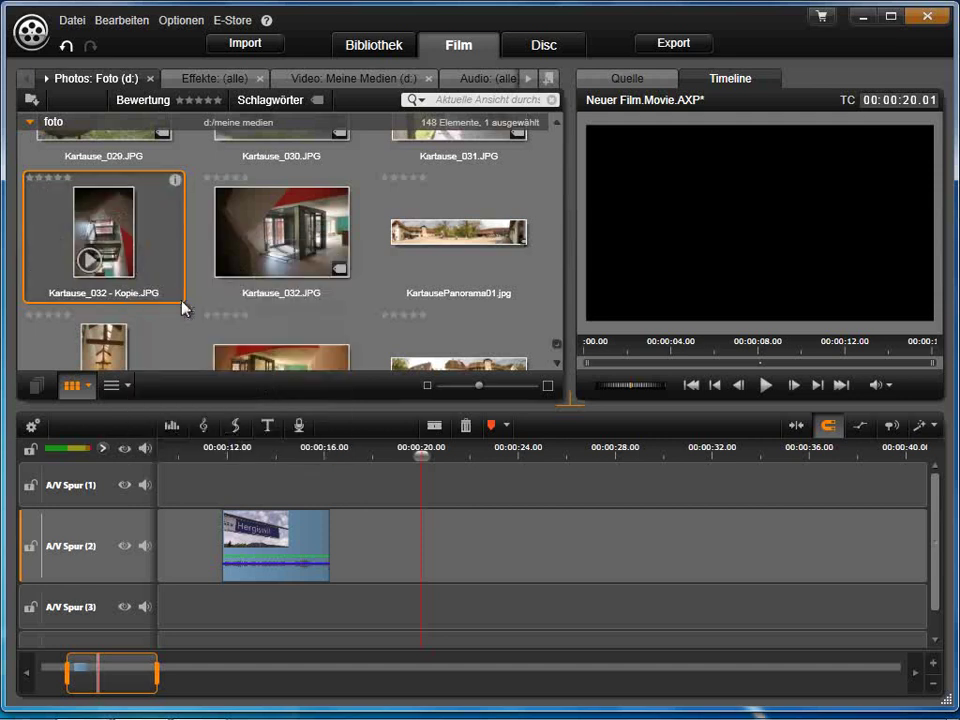
Place Kartause_032 - Kopie.JPG on A/V Spur (2) at about 20 seconds and apply the effect Drehen (Keine Voreinstellung), found by searching "drehen"
drag(125, 240, 445, 557)
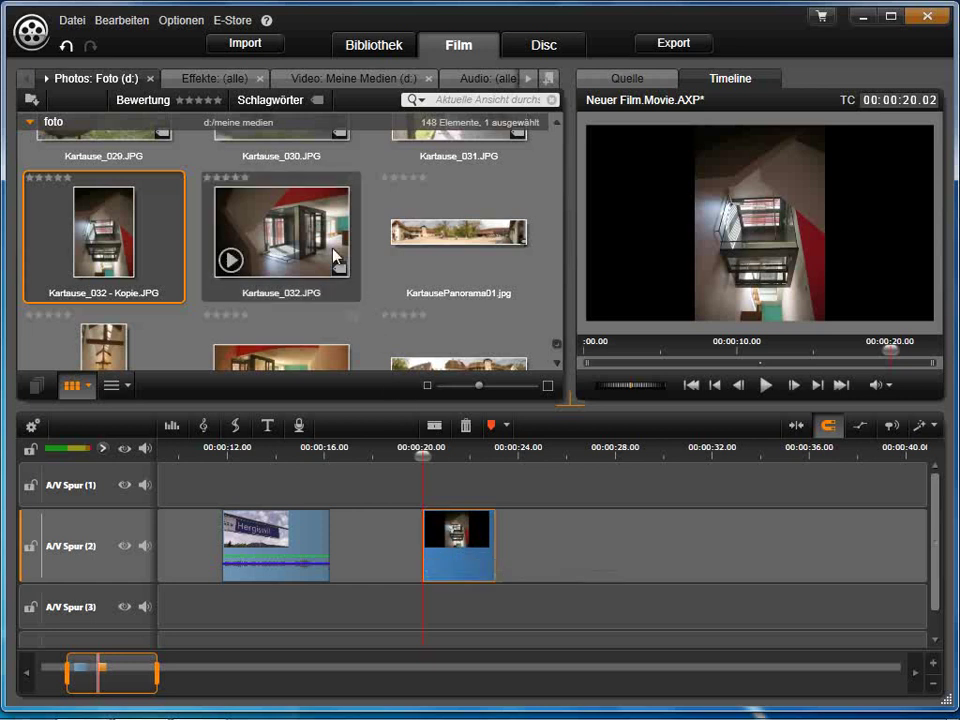
click(229, 82)
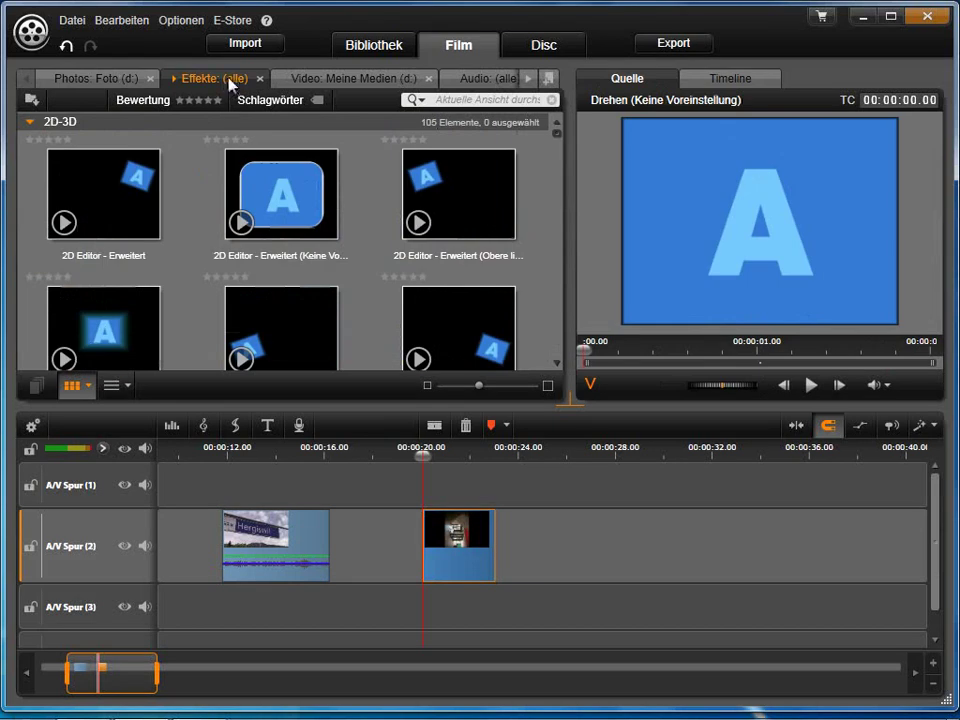
click(214, 80)
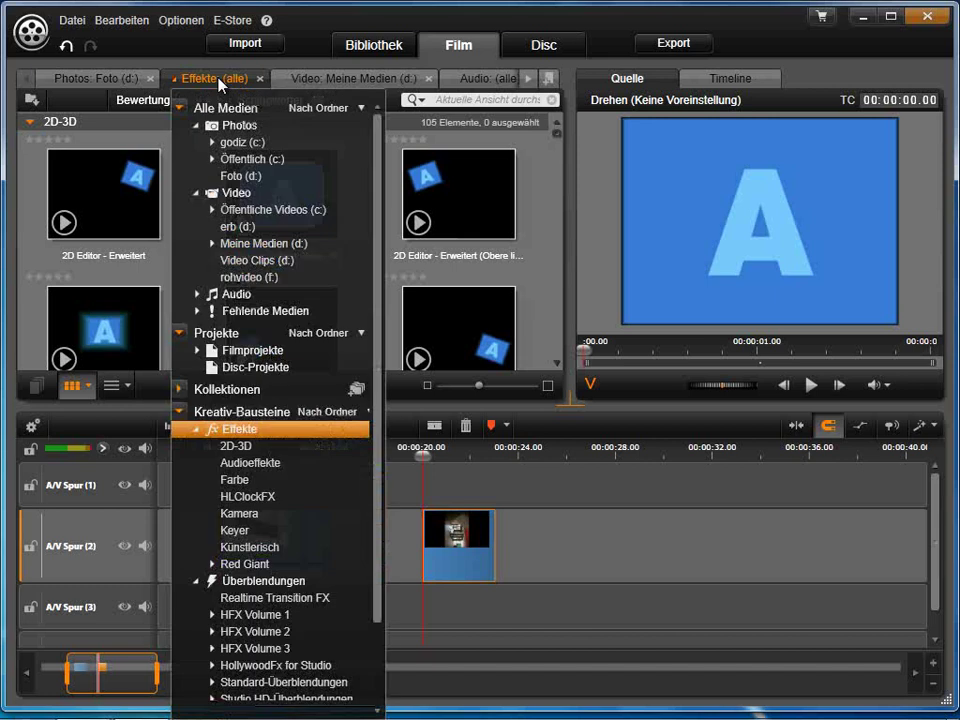
click(246, 431)
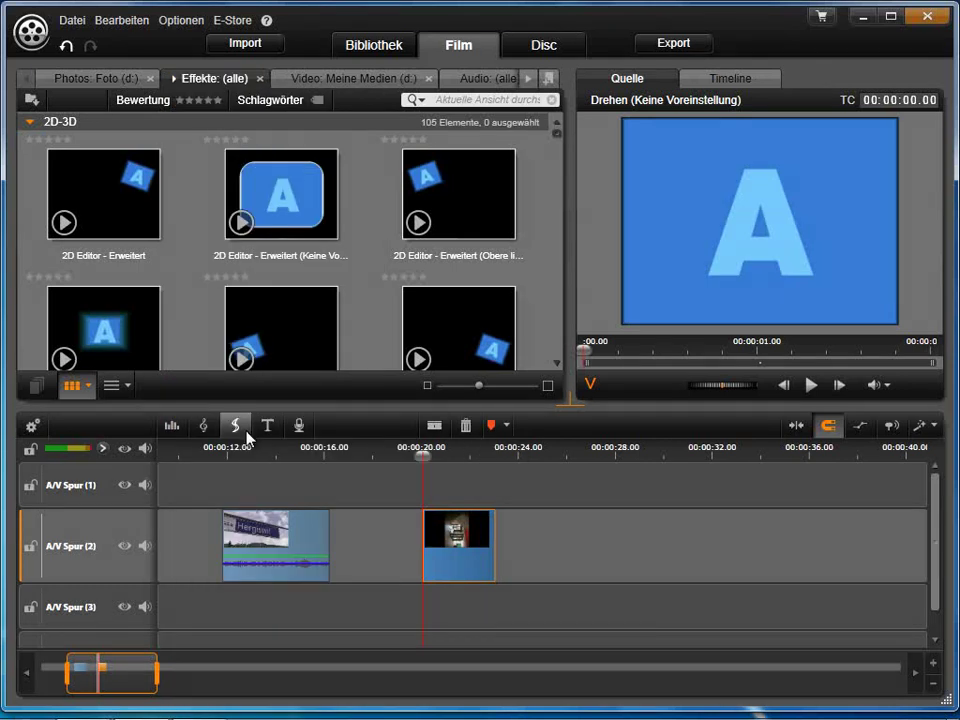
click(437, 102)
text(drehen)
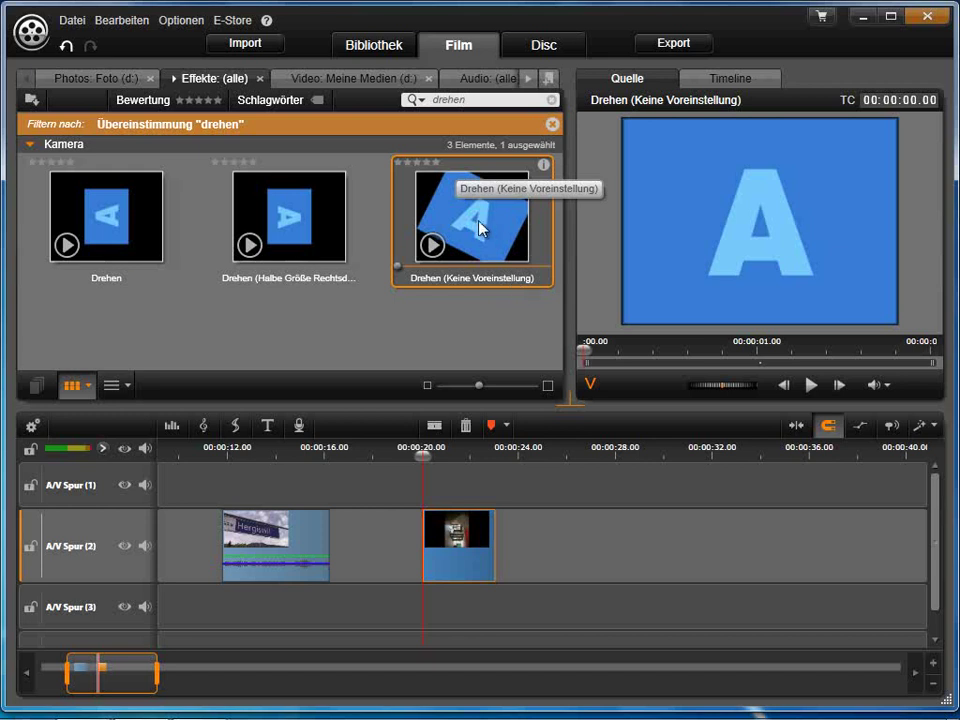
mouse_move(476, 208)
mouse_down()
mouse_move(480, 351)
mouse_move(458, 532)
mouse_up()
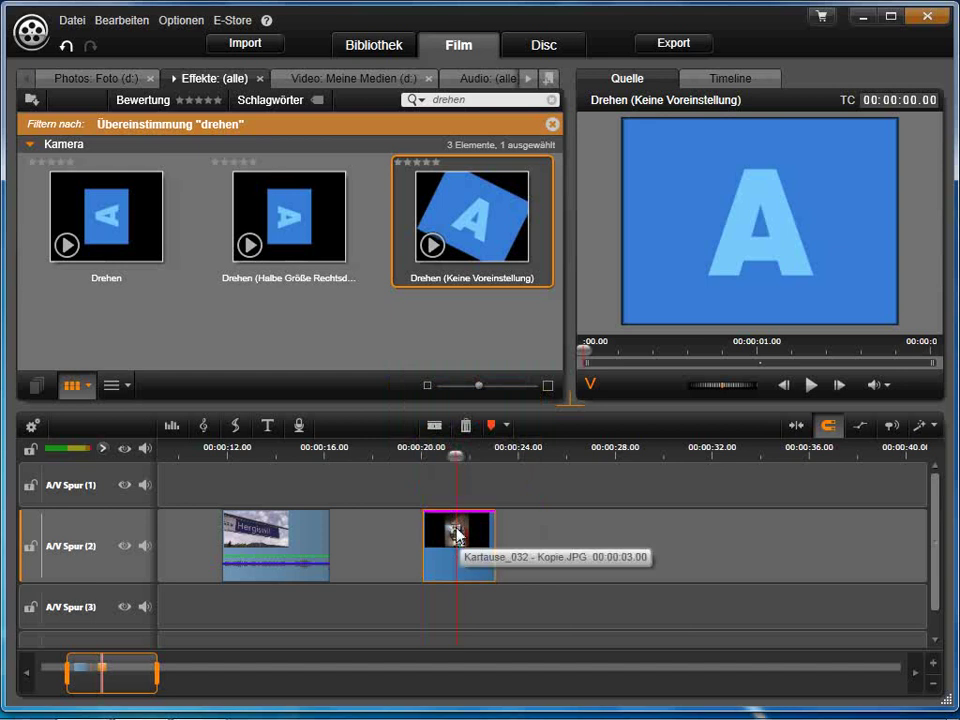
Open the photo clip's Drehen effect settings and set the rotation to 90
mouse_move(466, 517)
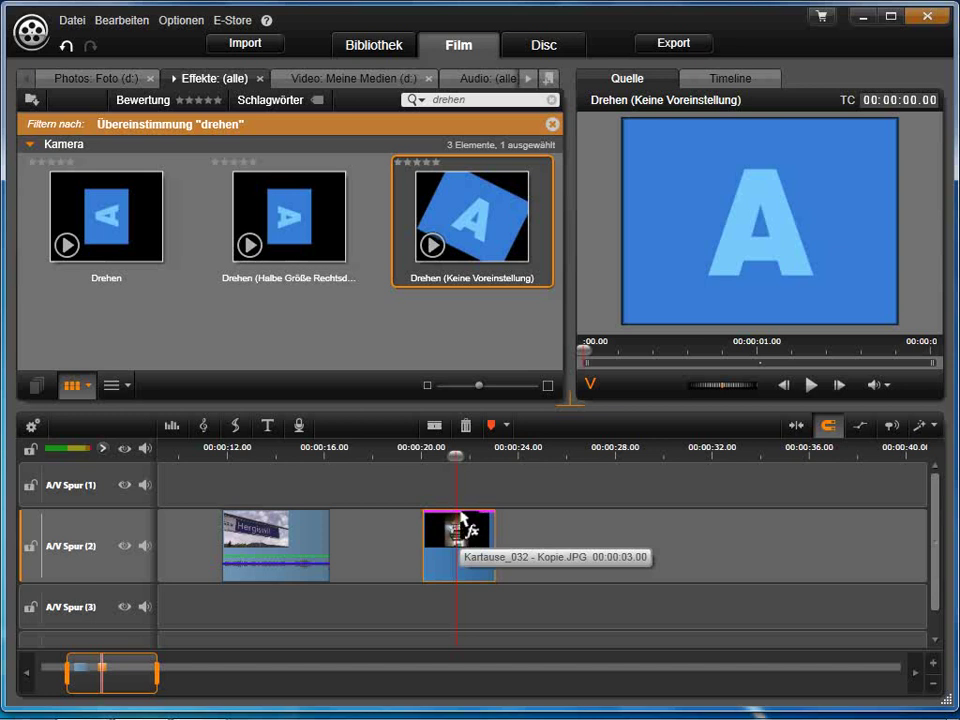
click(467, 517)
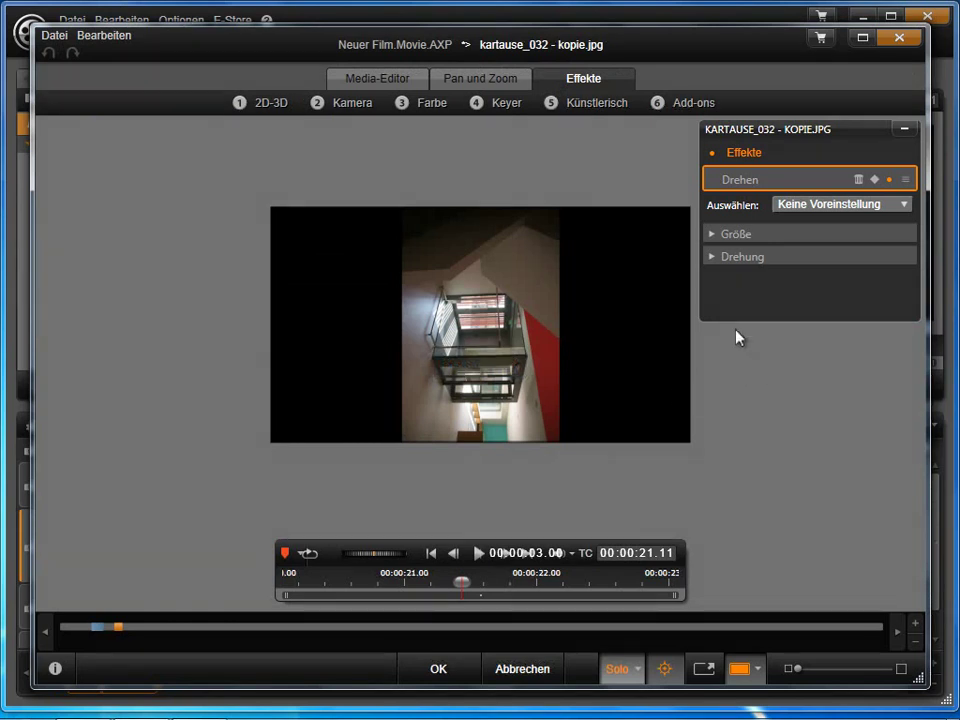
click(714, 237)
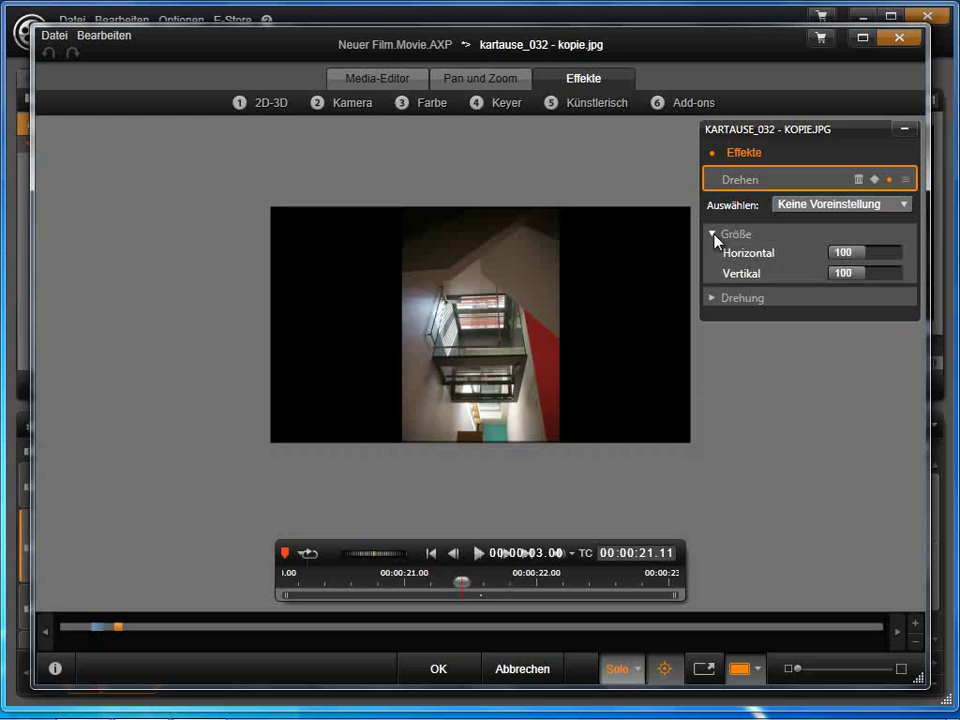
click(714, 303)
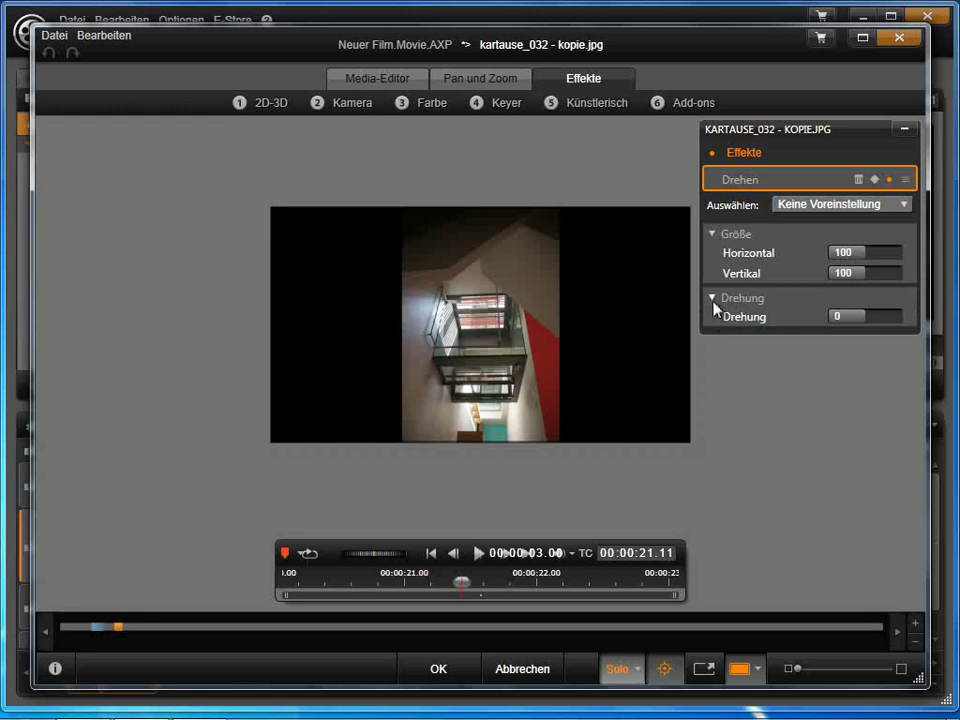
click(853, 316)
drag(853, 316, 865, 316)
click(845, 316)
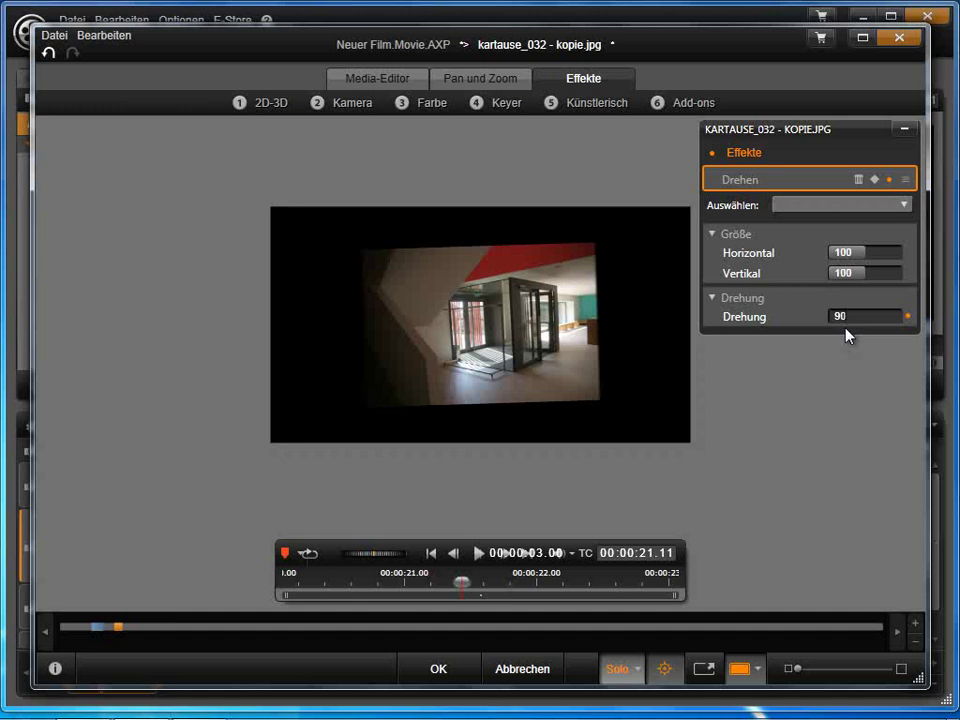
key(Return)
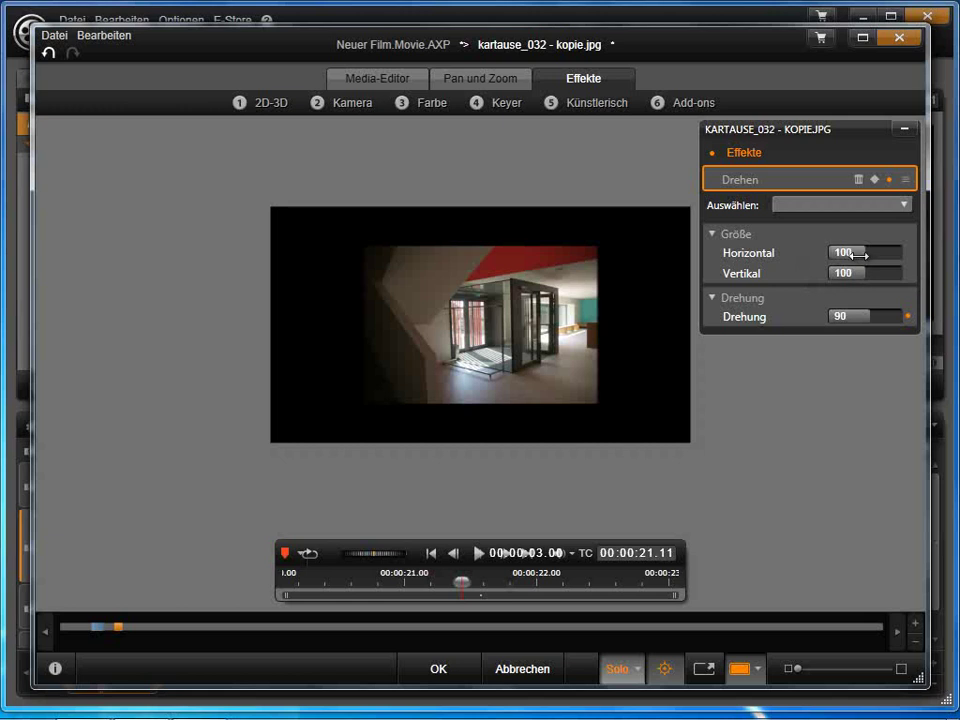
Enlarge the rotated photo to 151 horizontally and 180.3 vertically so it fills the frame, and accept the effect settings
drag(862, 252, 898, 272)
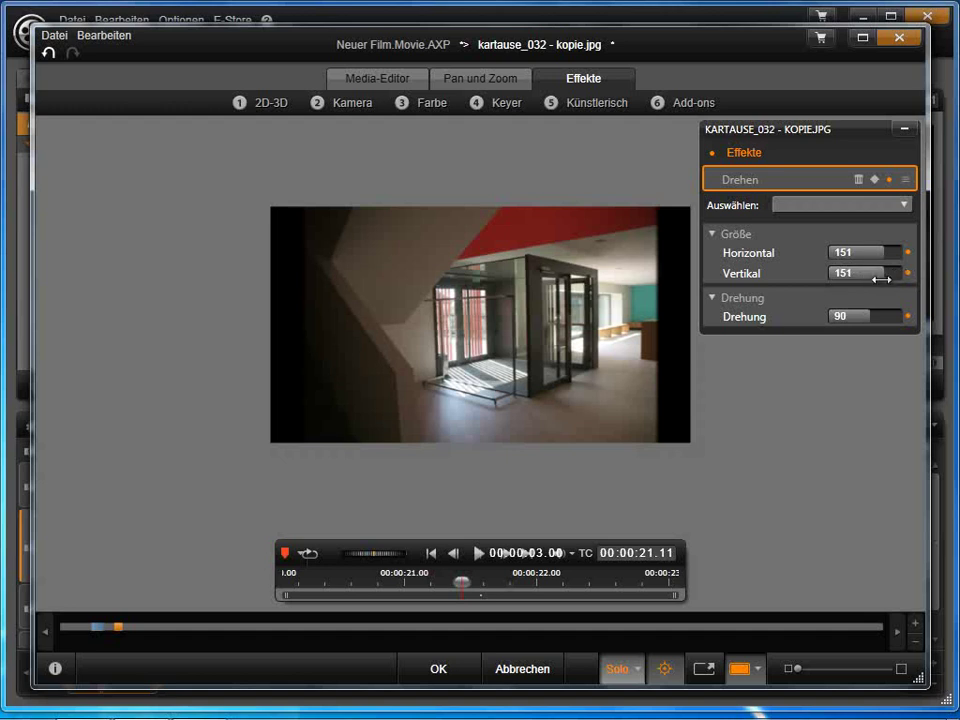
drag(880, 272, 904, 277)
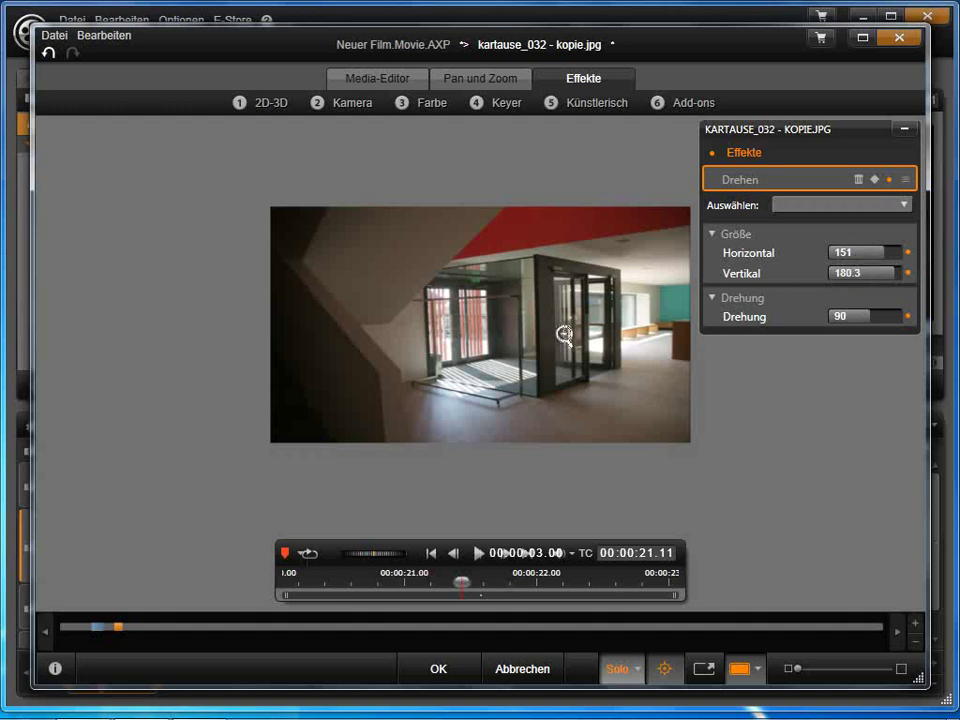
click(449, 676)
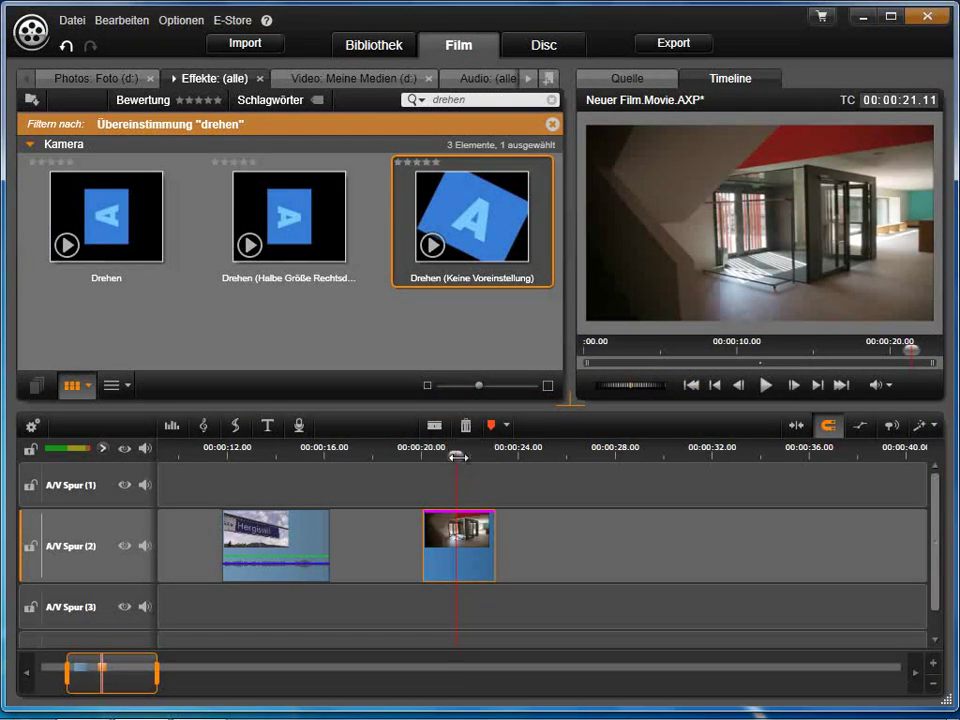
Apply the effect Drehen (Keine Voreinstellung) to the Schiff.avi clip and set its rotation to 9.2 to straighten the sign
drag(456, 456, 281, 453)
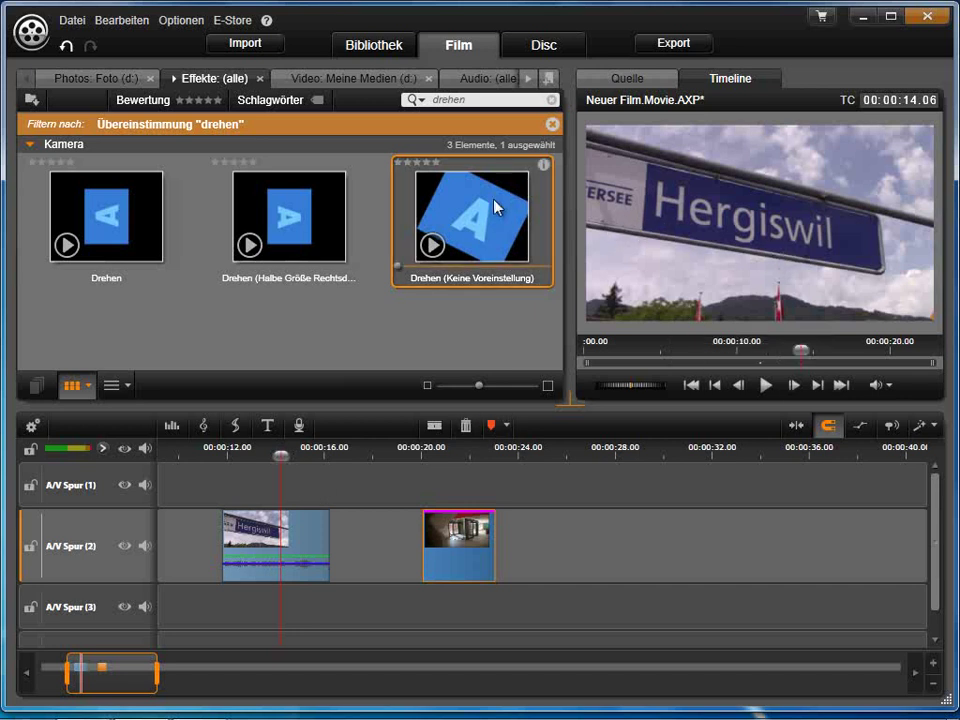
drag(497, 204, 300, 535)
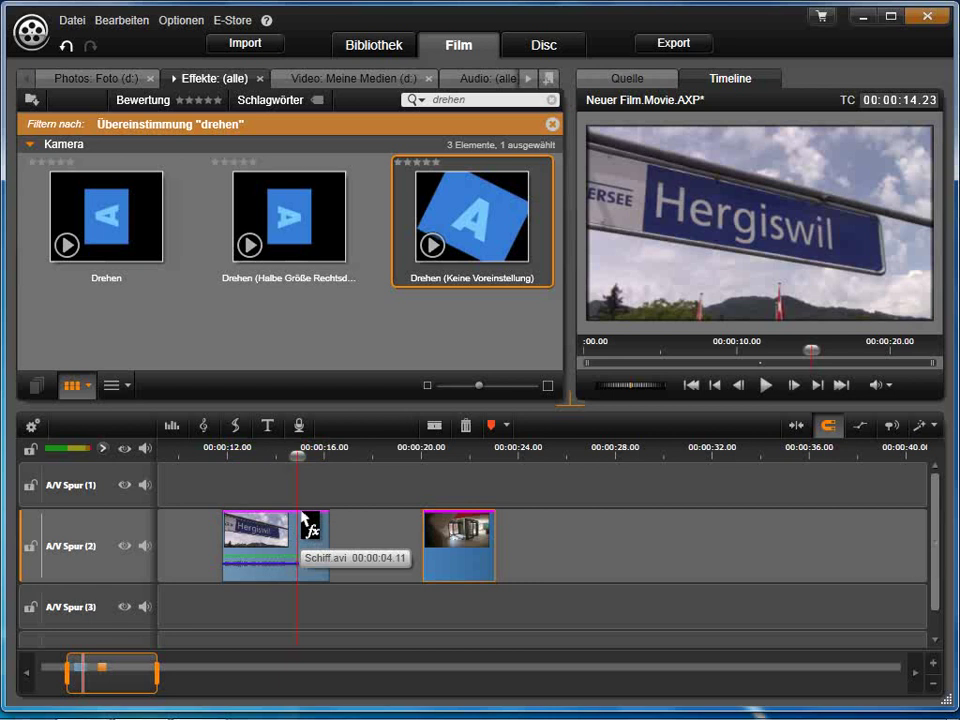
drag(303, 517, 301, 512)
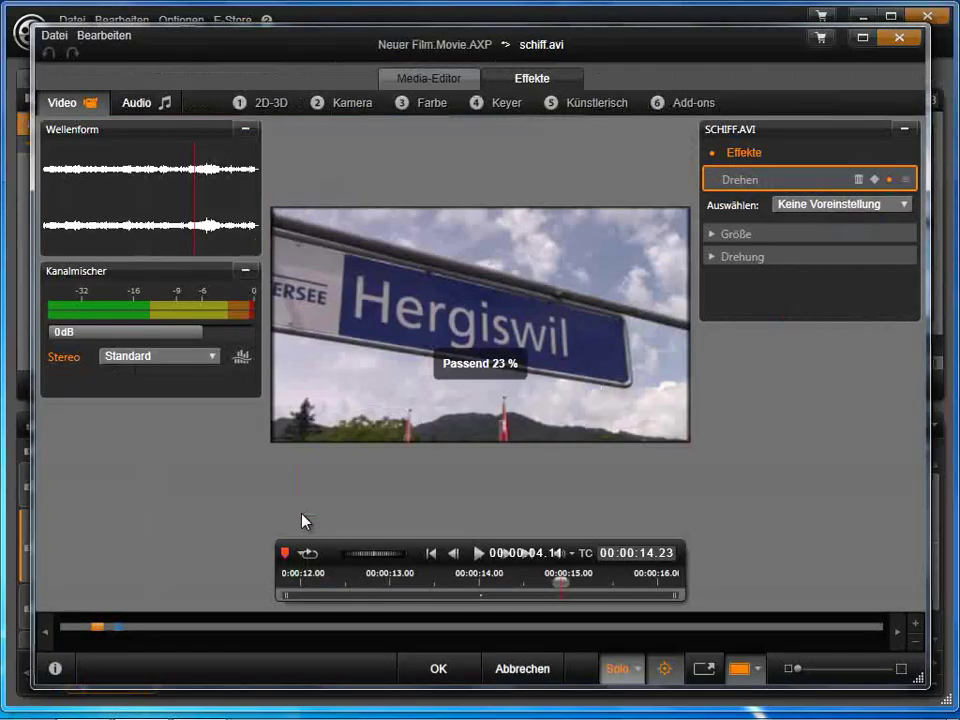
click(712, 257)
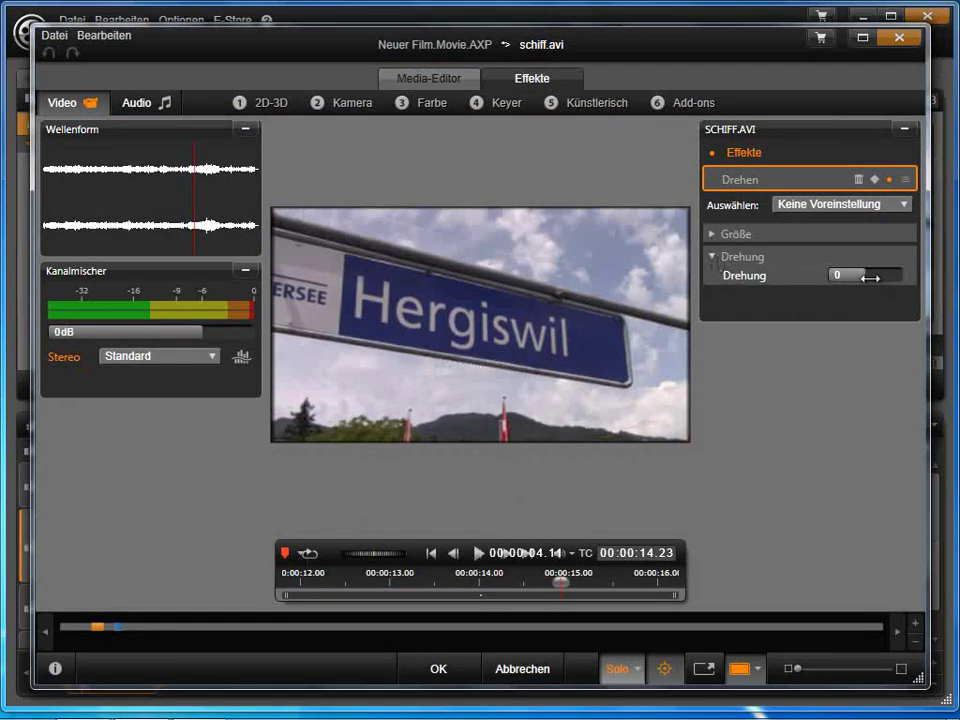
drag(858, 275, 870, 277)
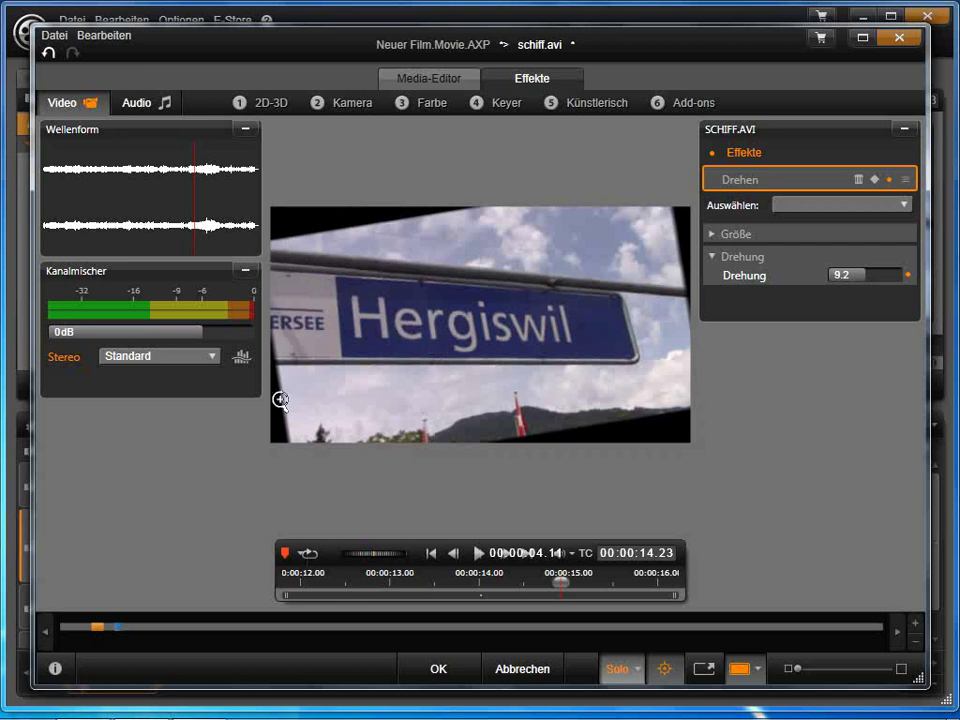
Enlarge the rotated Schiff.avi clip to 130.7 horizontally and 130.6 vertically to hide the black corners, and accept the settings
click(713, 235)
drag(869, 254, 889, 272)
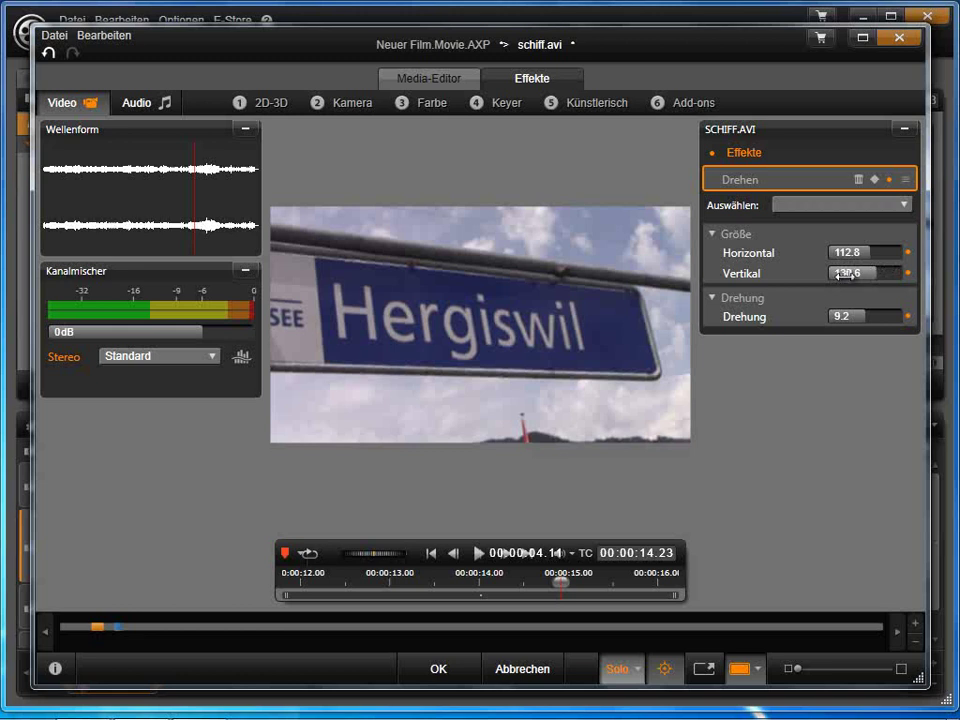
drag(866, 255, 878, 255)
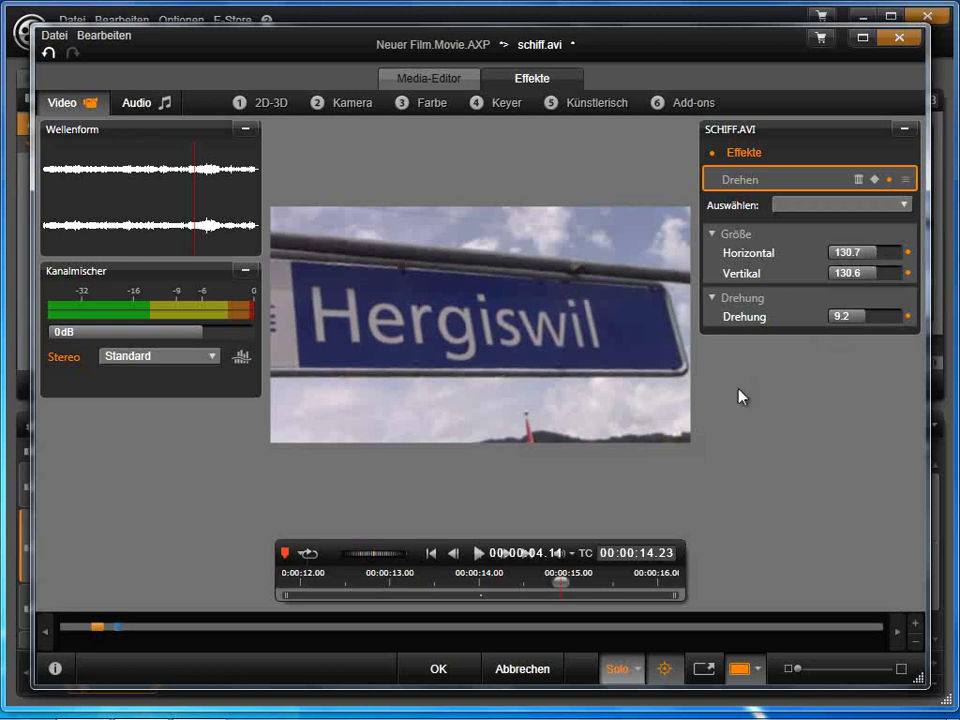
click(445, 670)
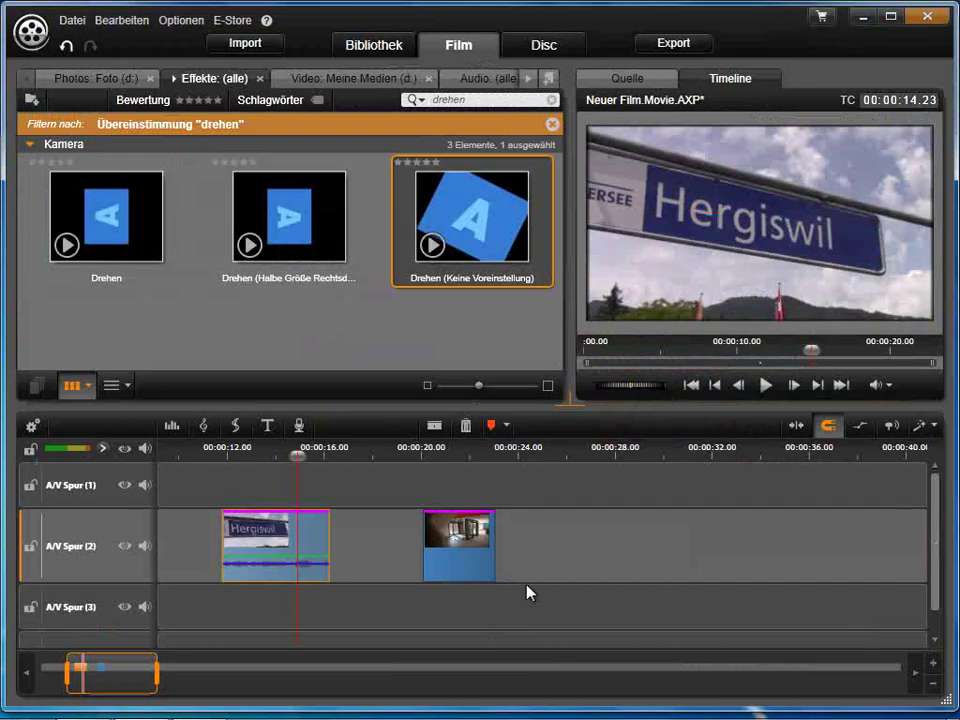